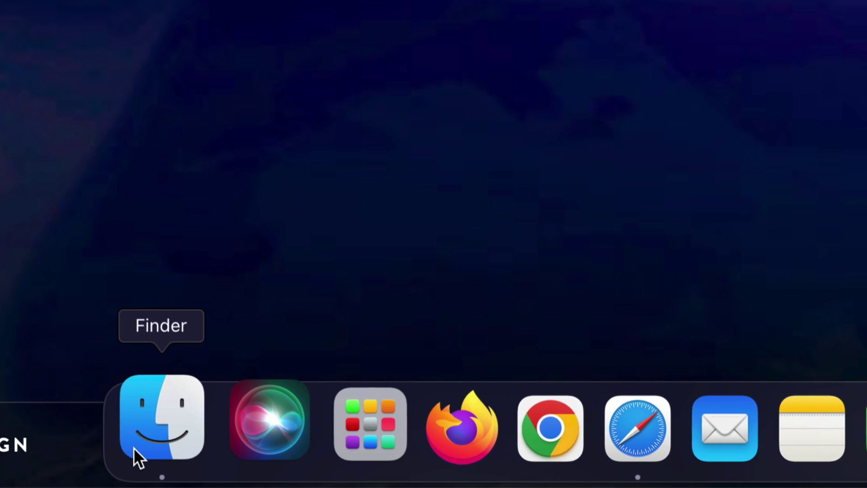
Open a new Finder window and move it to the right side of the desktop.
click(134, 448)
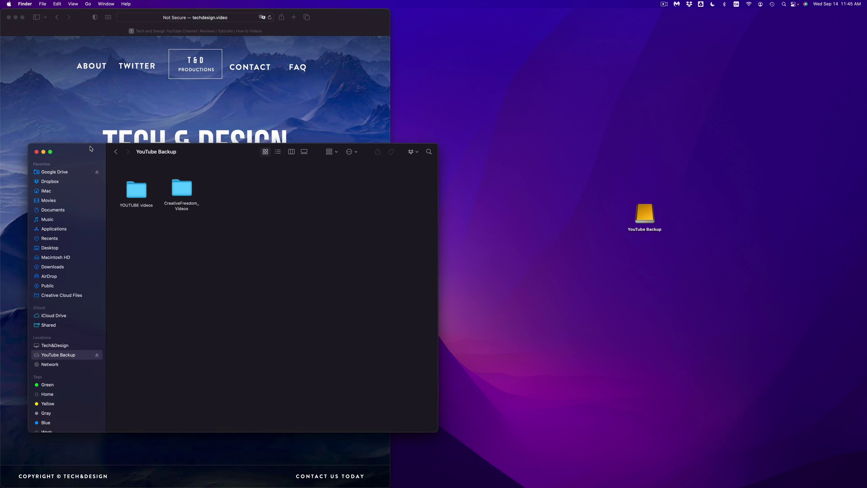
drag(90, 148, 454, 110)
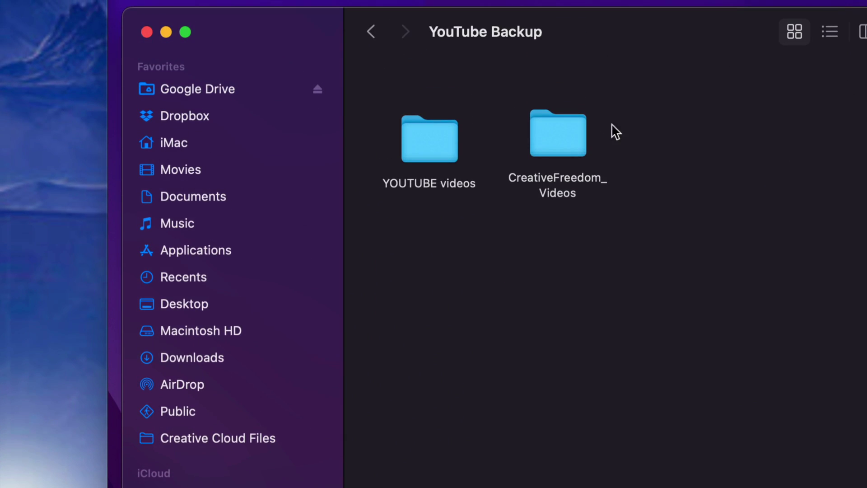
Open CreativeFreedom_Videos and move paddleboardinggirl spin.mov to the Trash.
double_click(578, 134)
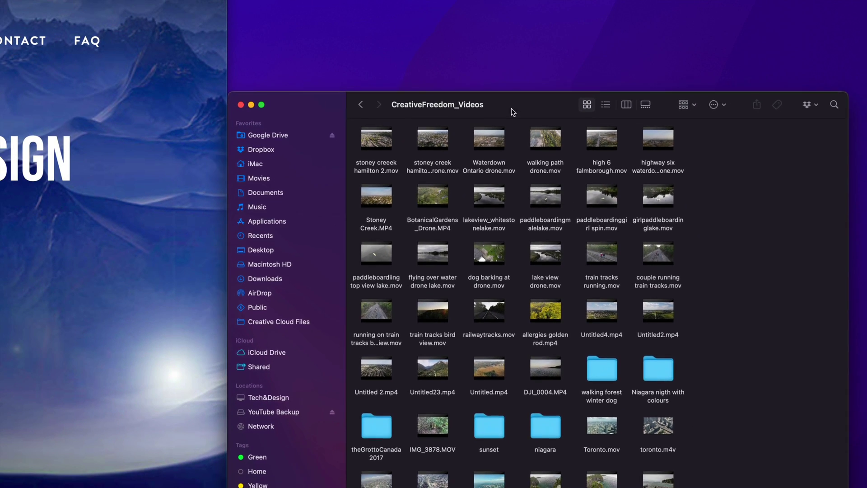
drag(492, 99, 492, 99)
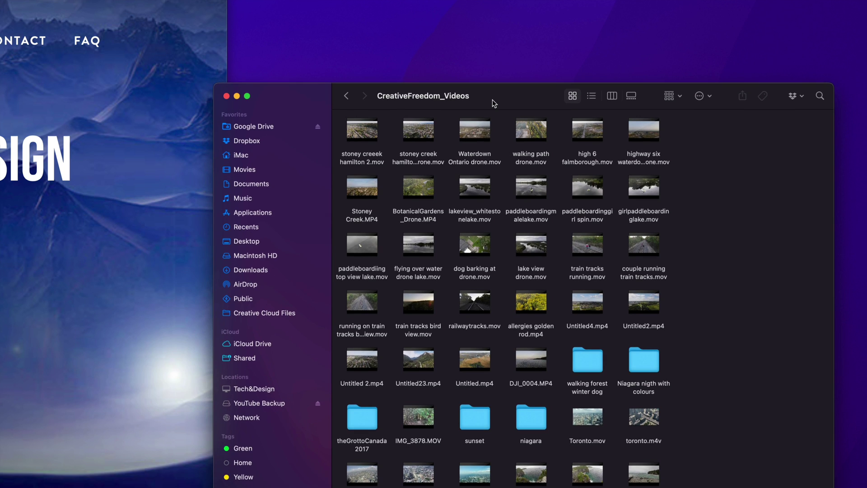
mouse_move(629, 182)
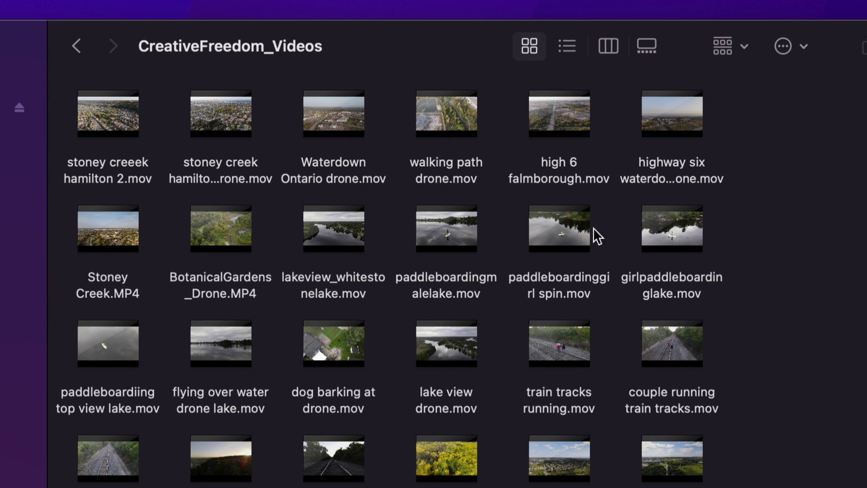
mouse_move(594, 206)
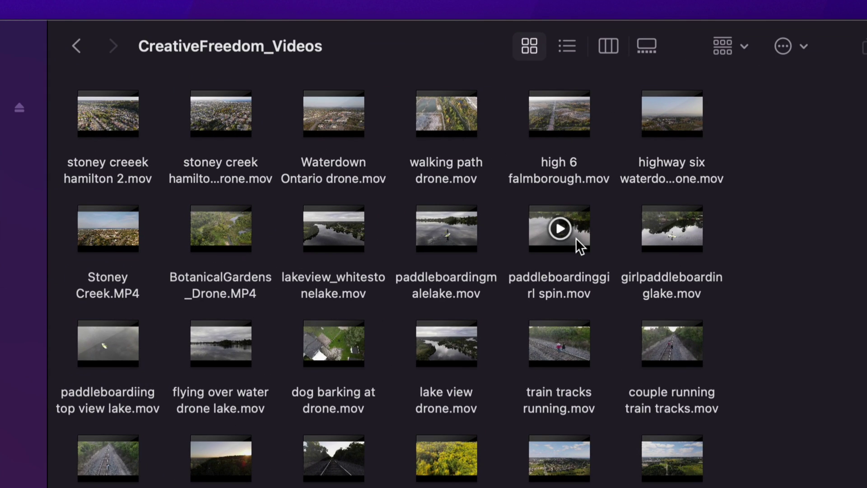
right_click(576, 238)
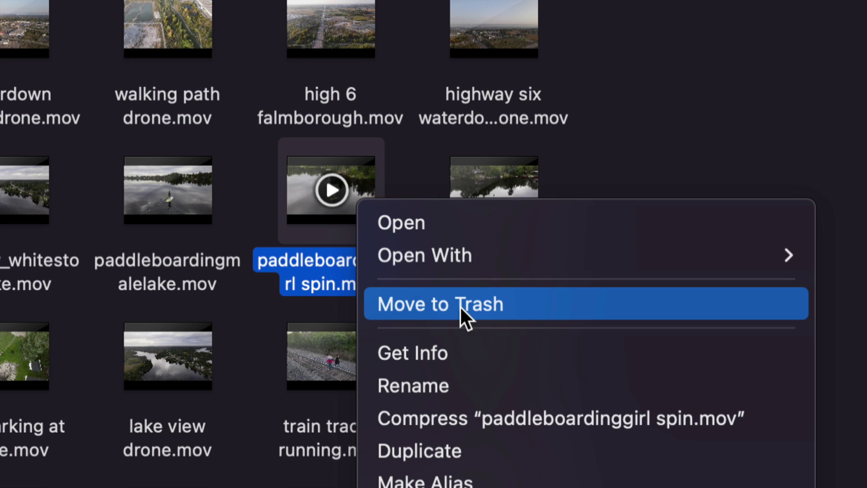
click(460, 305)
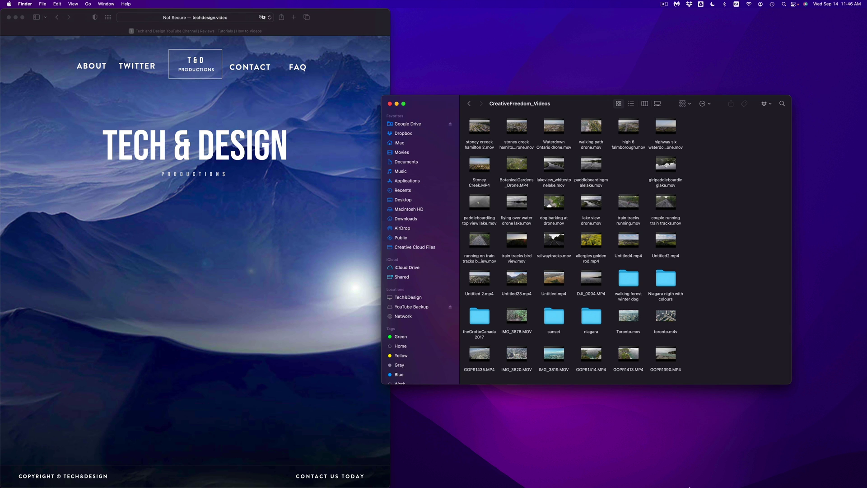
Empty the Trash from the Dock and confirm the permanent erase.
mouse_move(725, 485)
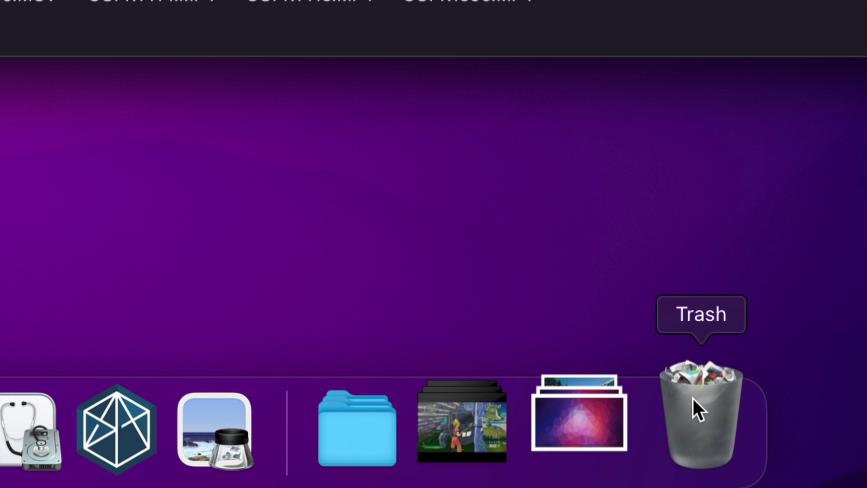
right_click(693, 397)
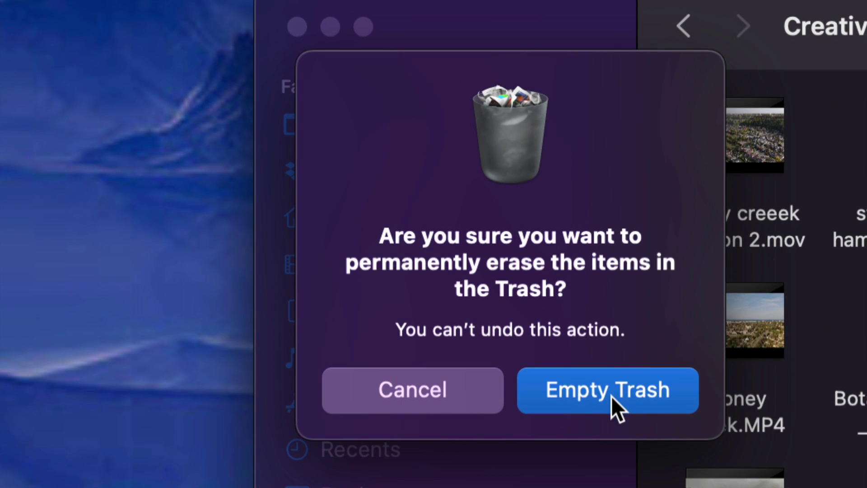
click(611, 395)
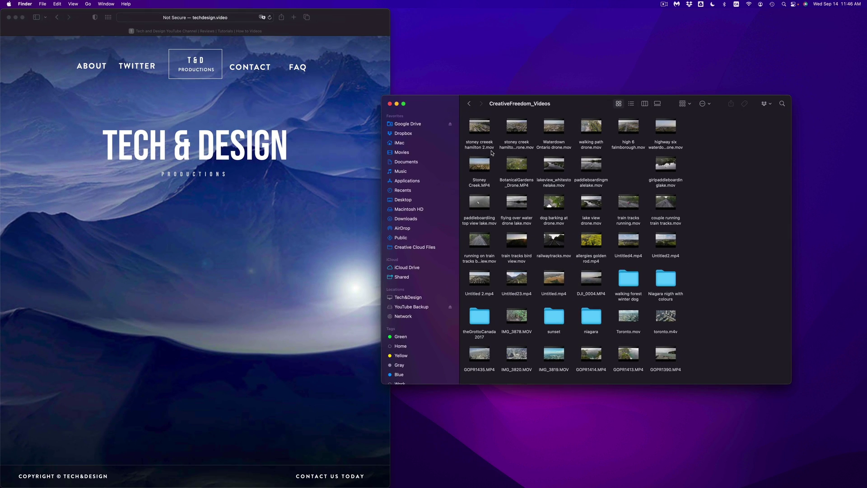
Move the Niagara nigth with colours folder and toronto.m4v to the Trash.
drag(560, 107, 542, 106)
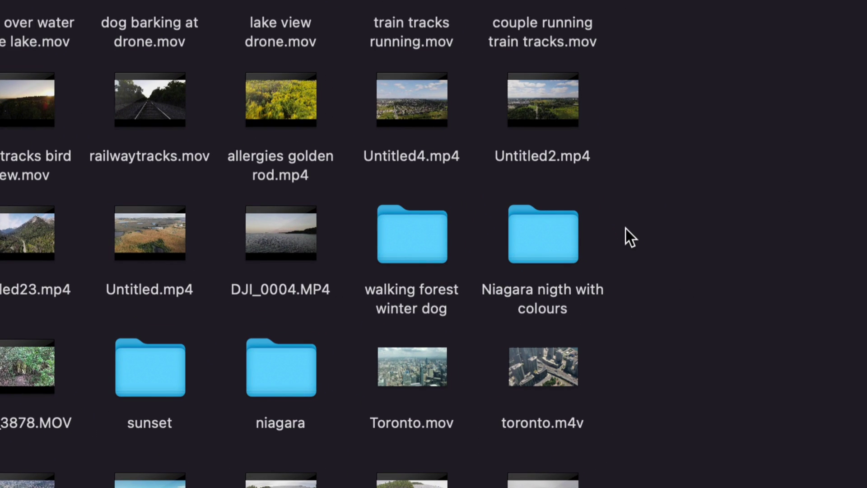
drag(625, 229, 526, 279)
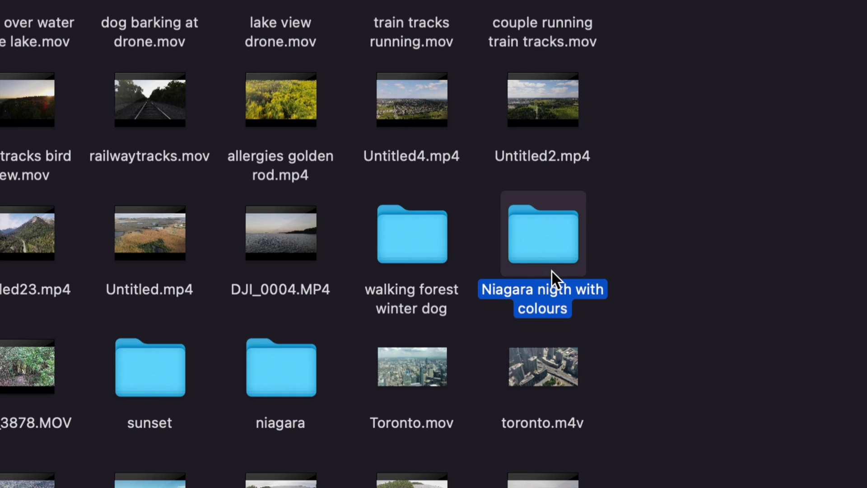
key(super+BackSpace)
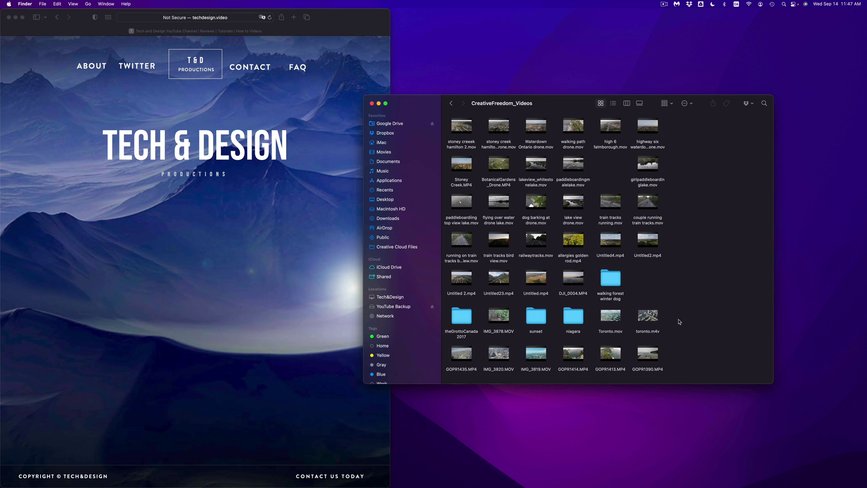
drag(652, 317, 723, 470)
Open the Trash and permanently empty it of the Niagara folder and toronto.m4v.
mouse_move(724, 486)
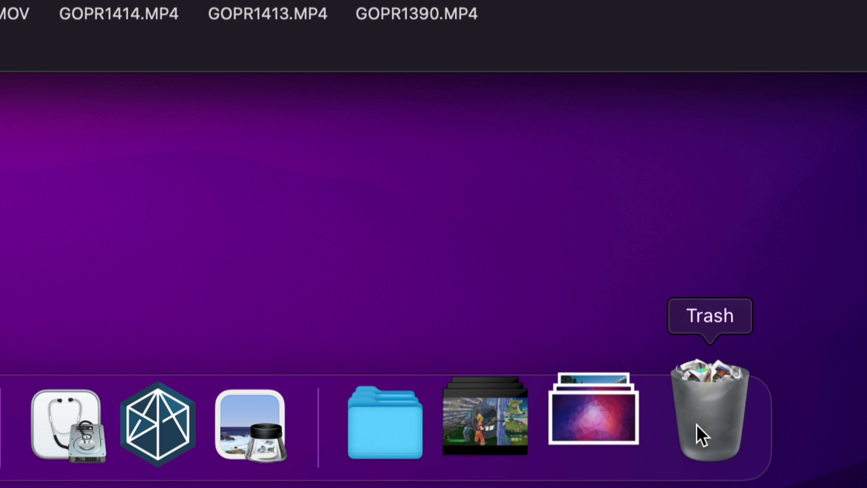
click(697, 425)
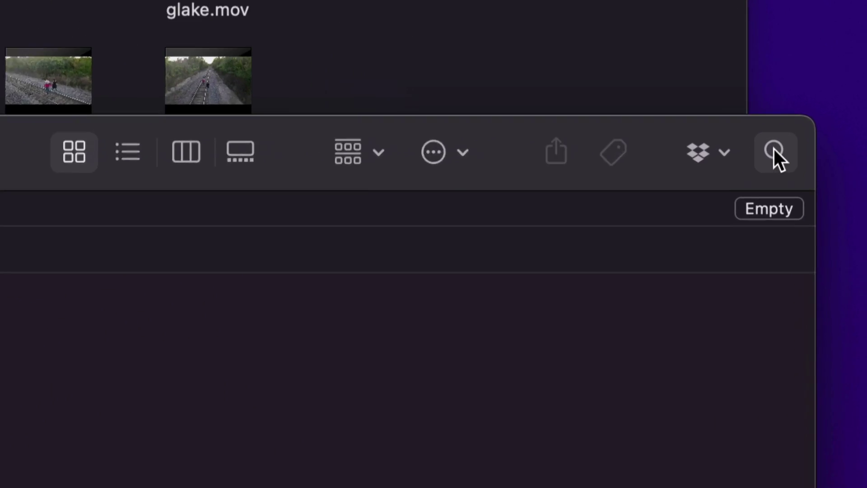
click(766, 208)
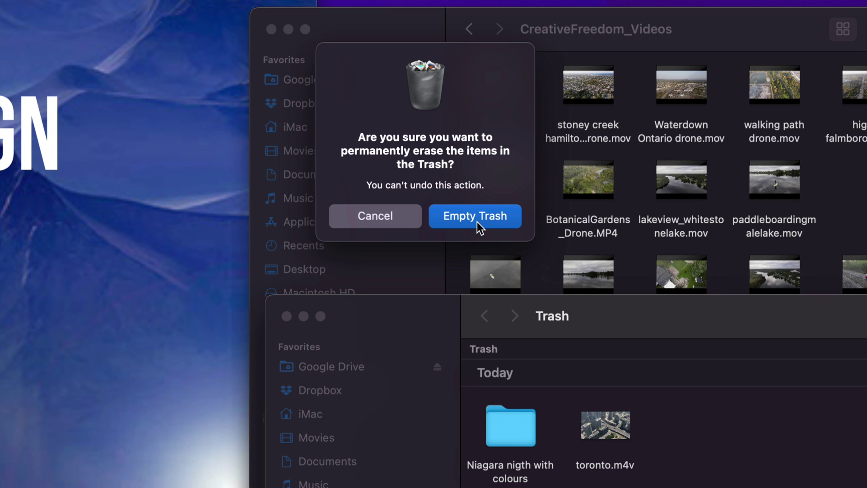
click(477, 222)
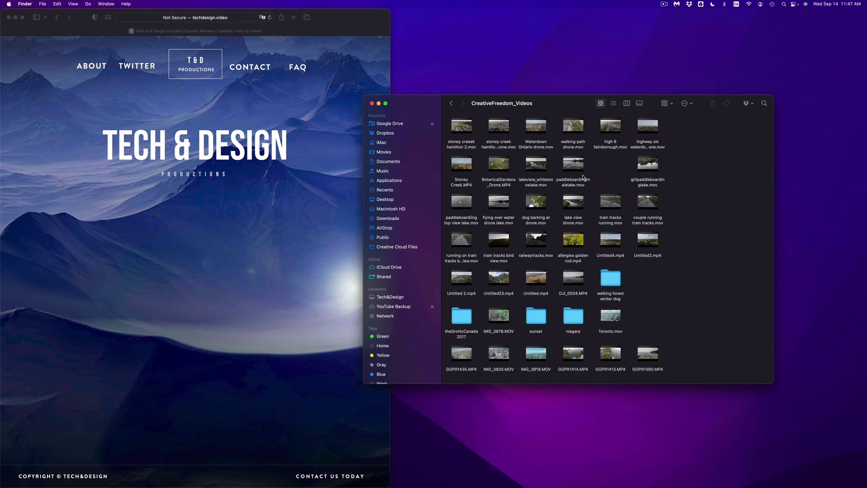
Trash every file in the sunset folder and return to CreativeFreedom_Videos.
double_click(542, 316)
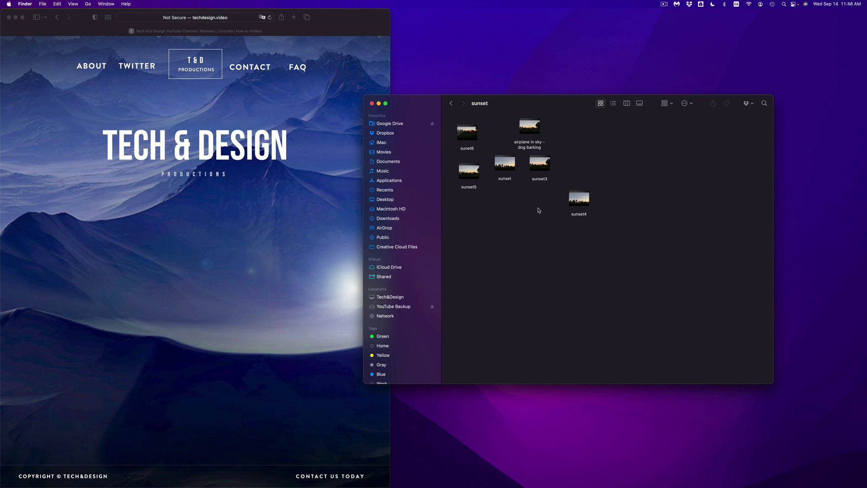
key(super+a)
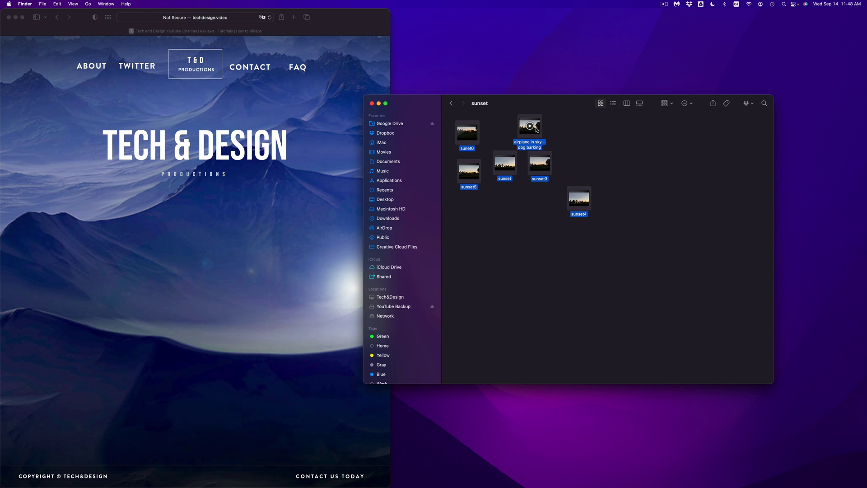
drag(540, 161, 587, 179)
key(super+BackSpace)
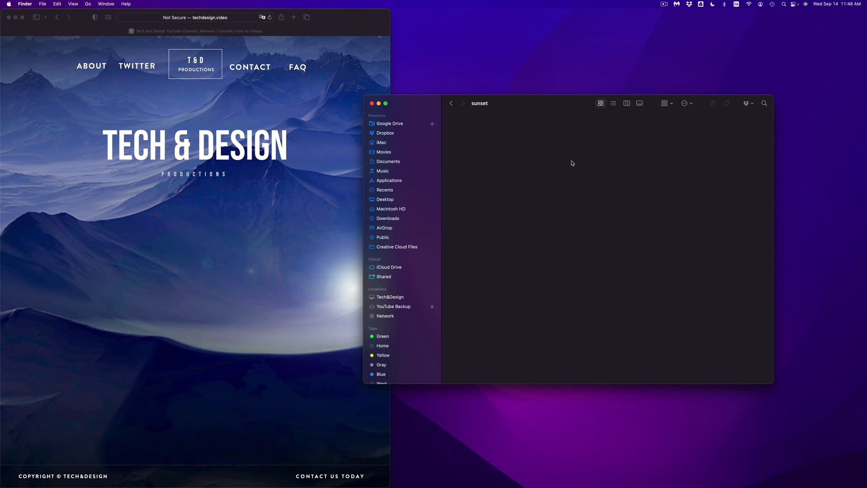
click(451, 103)
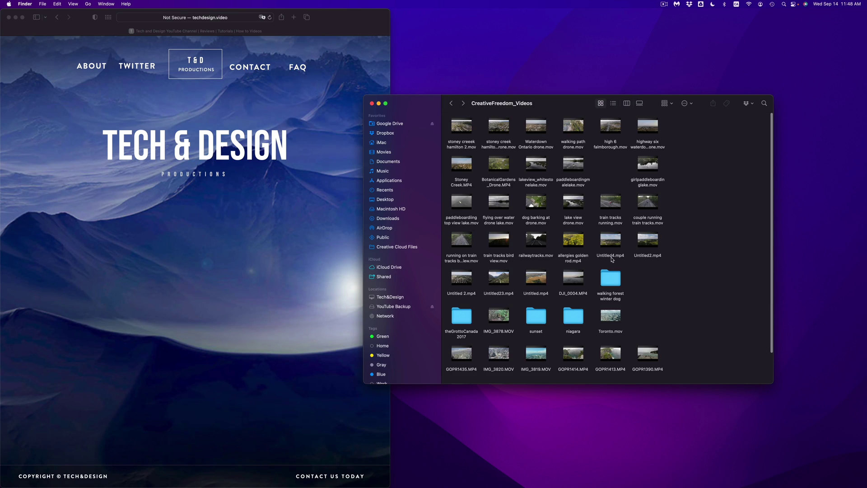
Trash all six clips in theGrottoCanada2017 and return to CreativeFreedom_Videos.
click(463, 318)
double_click(463, 318)
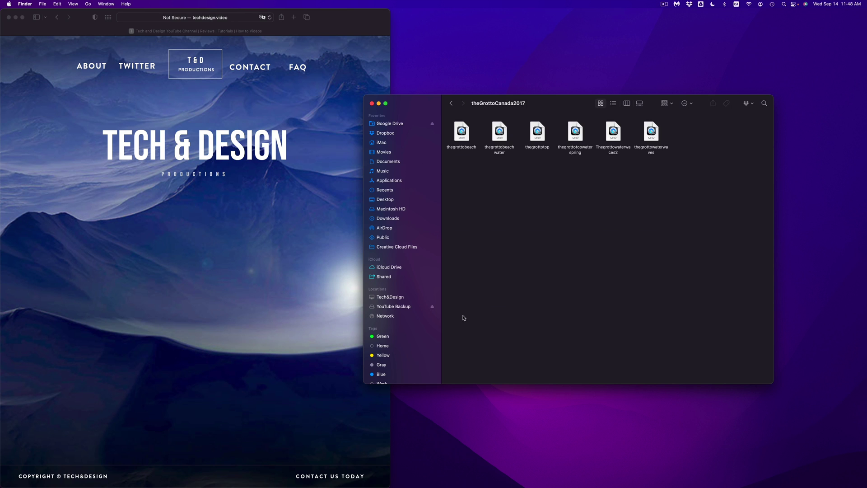
key(super+a)
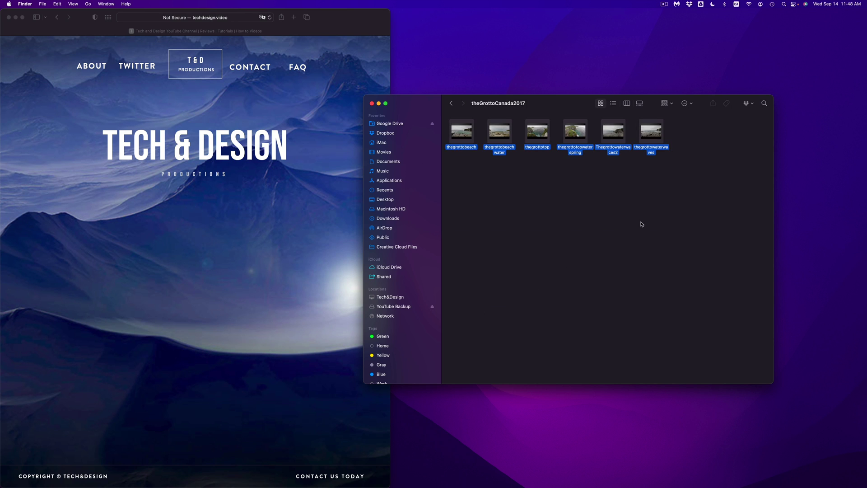
key(super+BackSpace)
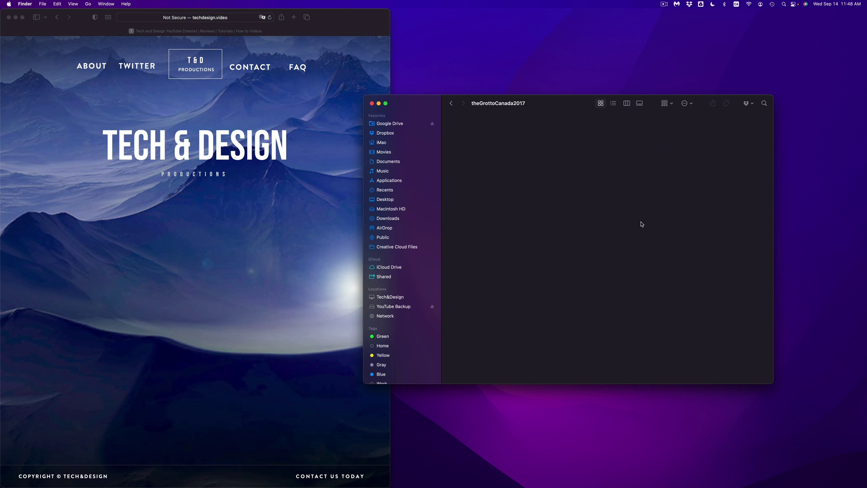
click(453, 103)
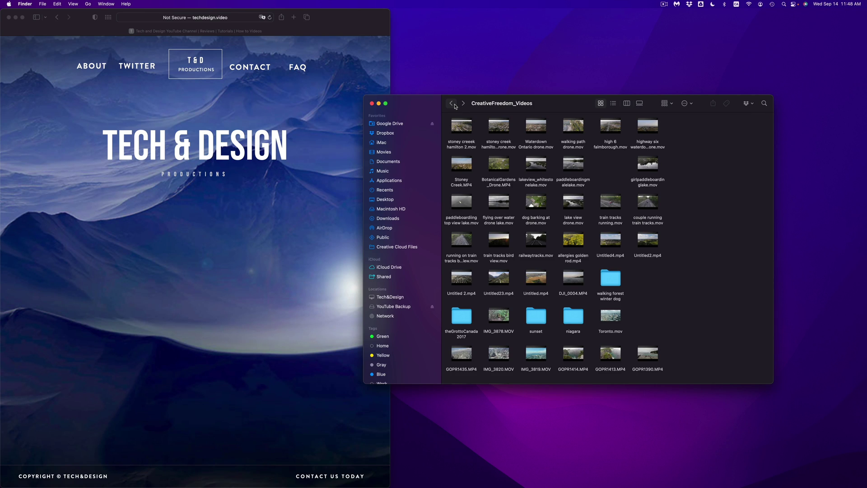
click(452, 104)
click(452, 103)
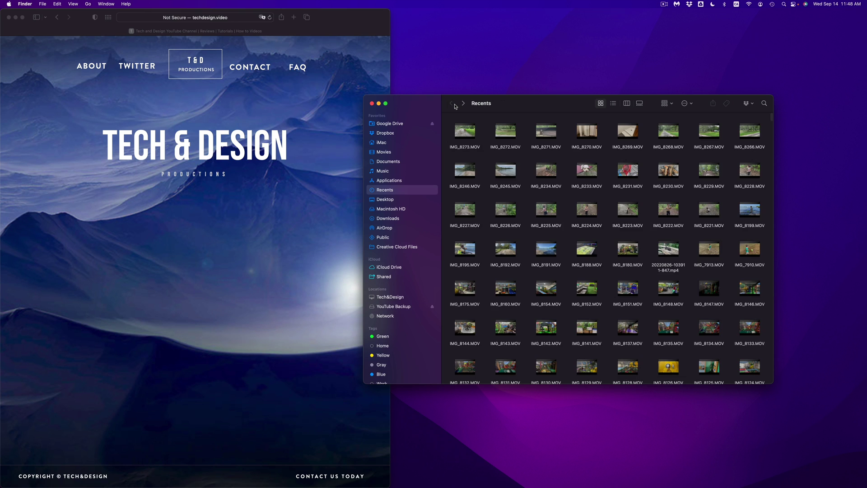
click(463, 103)
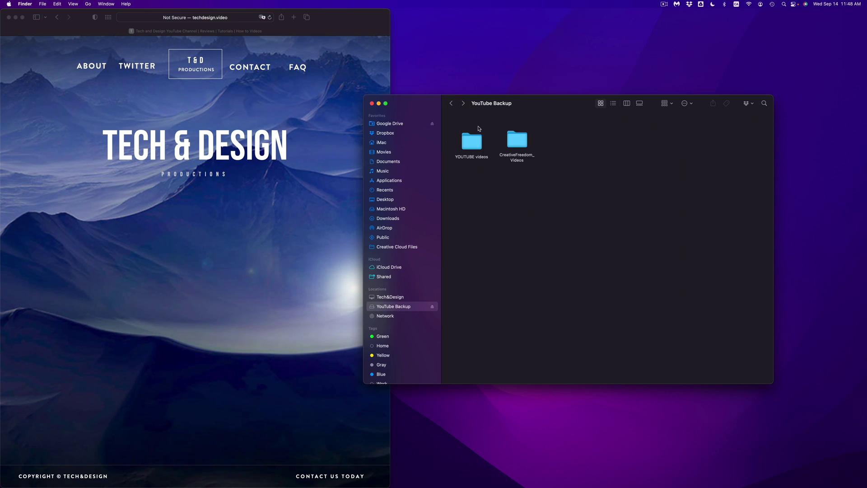
right_click(473, 143)
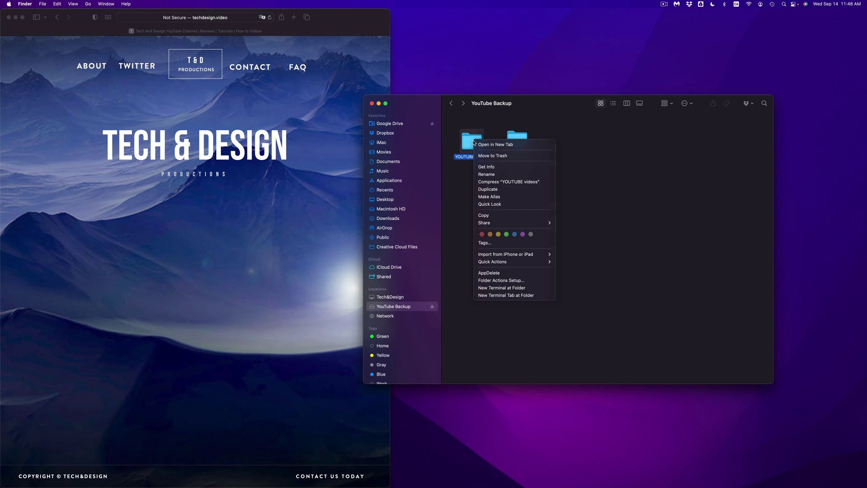
click(488, 169)
drag(77, 28, 587, 154)
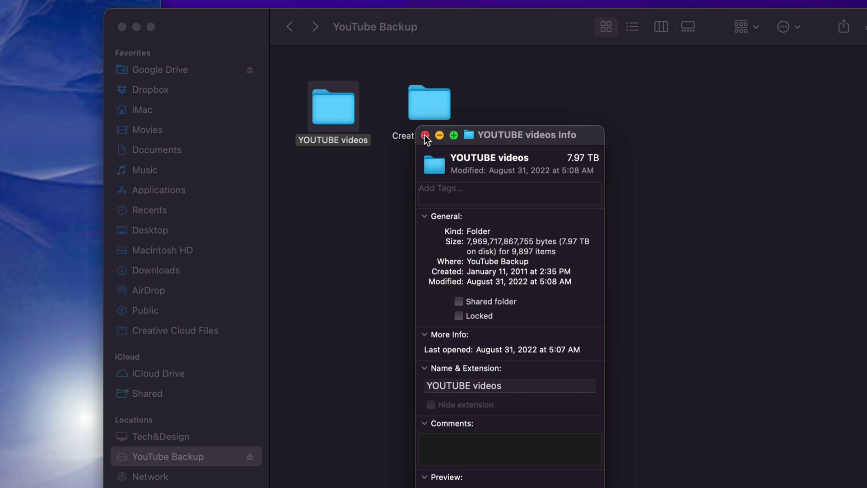
click(425, 135)
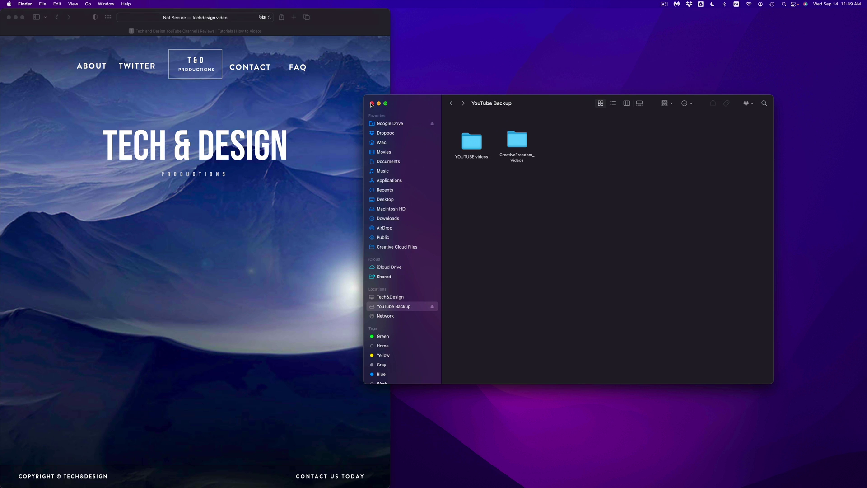
Close the YouTube Backup window and review the drive's Sharing & Permissions in Get Info.
click(121, 27)
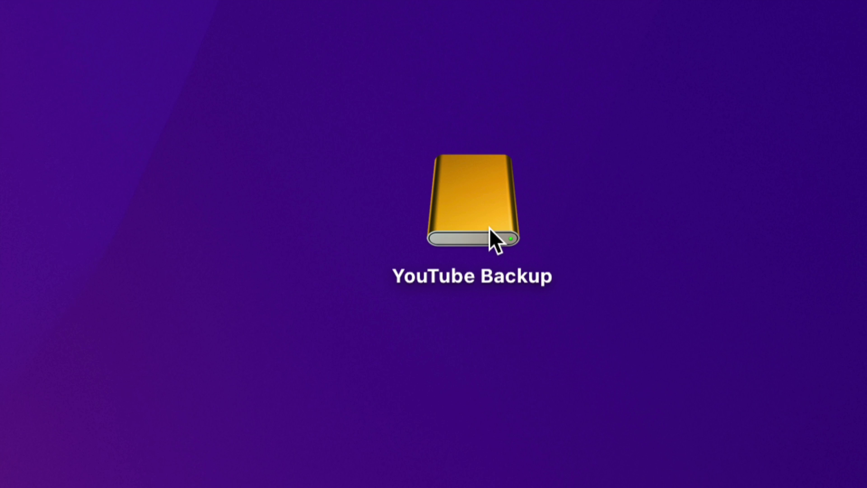
right_click(490, 228)
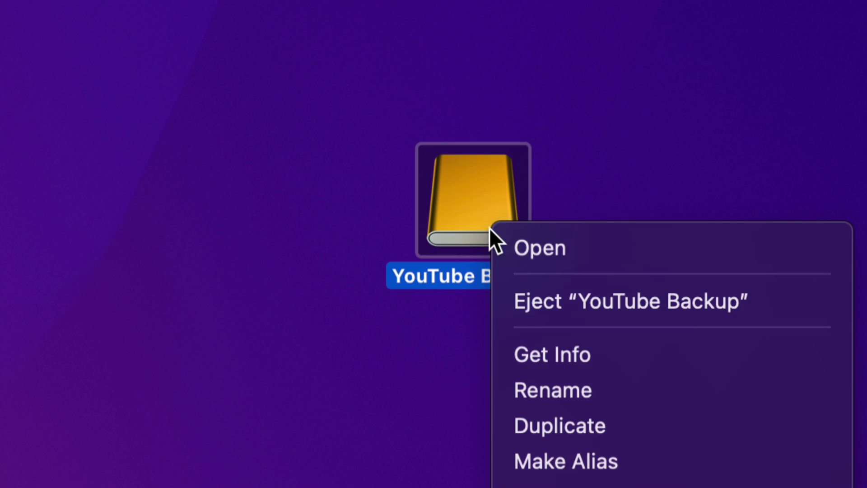
click(570, 357)
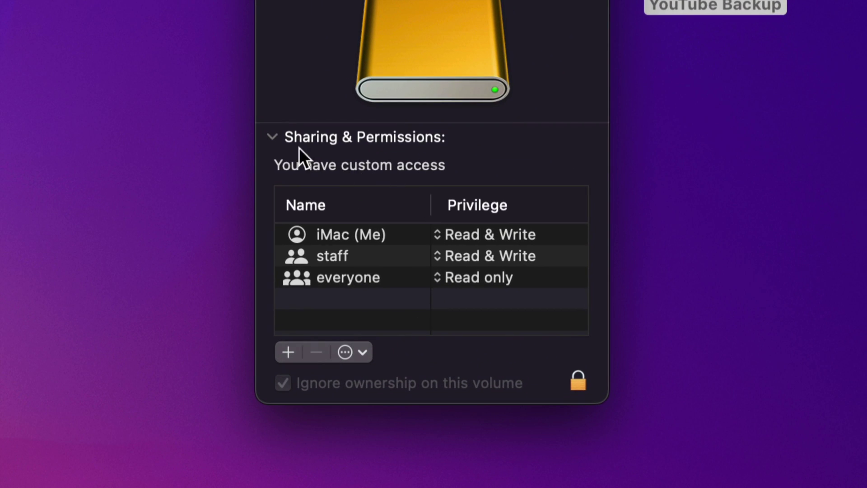
click(273, 139)
click(273, 140)
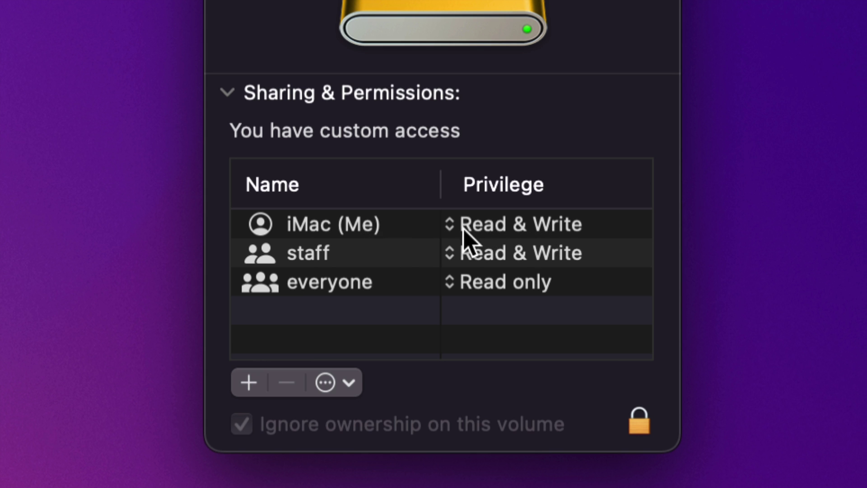
click(451, 231)
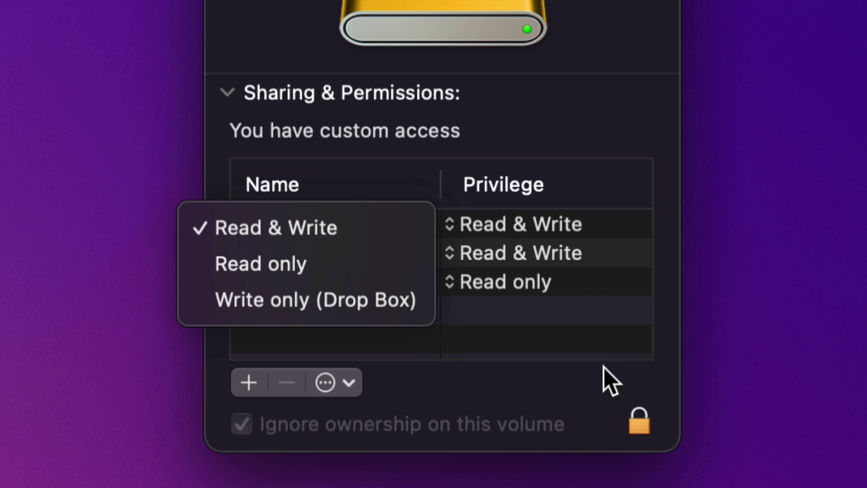
Reopen the YouTube Backup drive and check the YOUTUBE videos folder's permissions in Get Info.
click(575, 391)
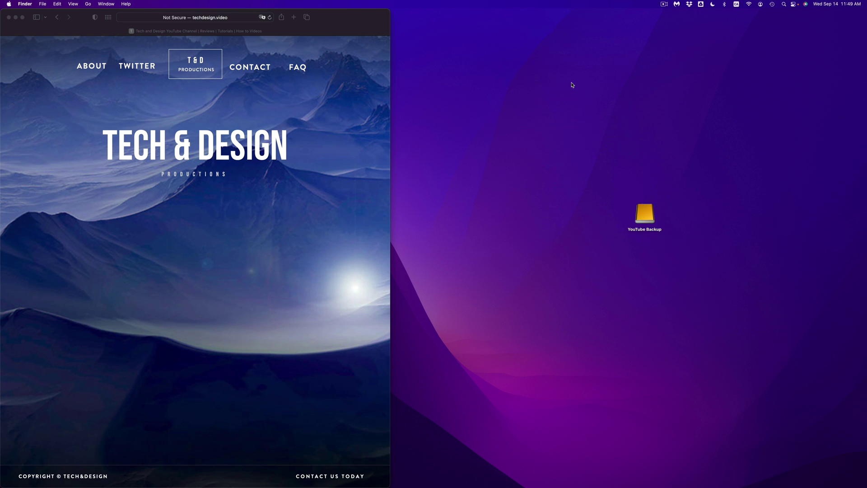
click(644, 212)
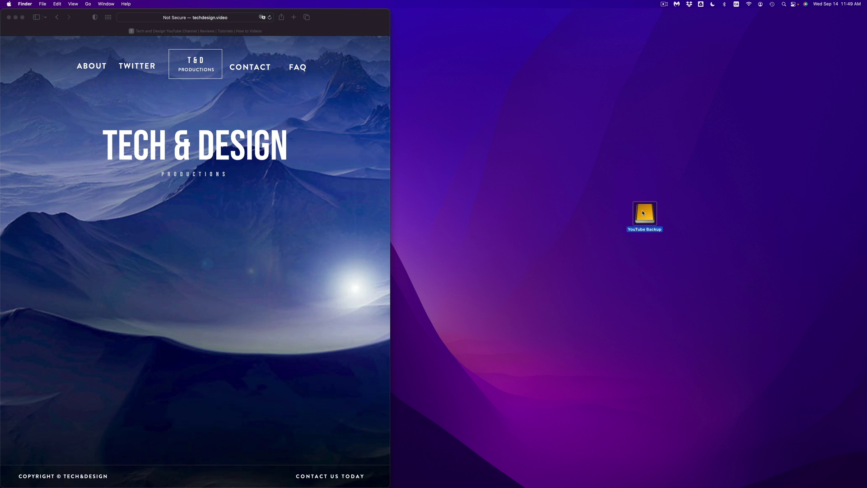
double_click(644, 213)
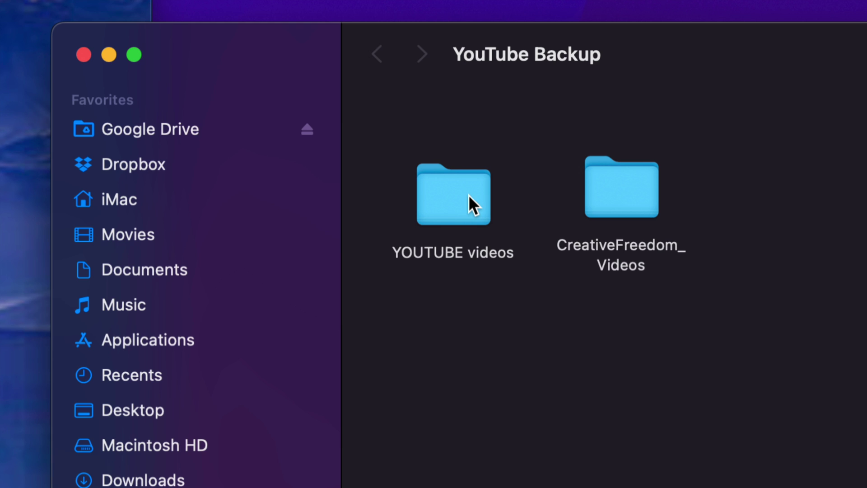
right_click(475, 141)
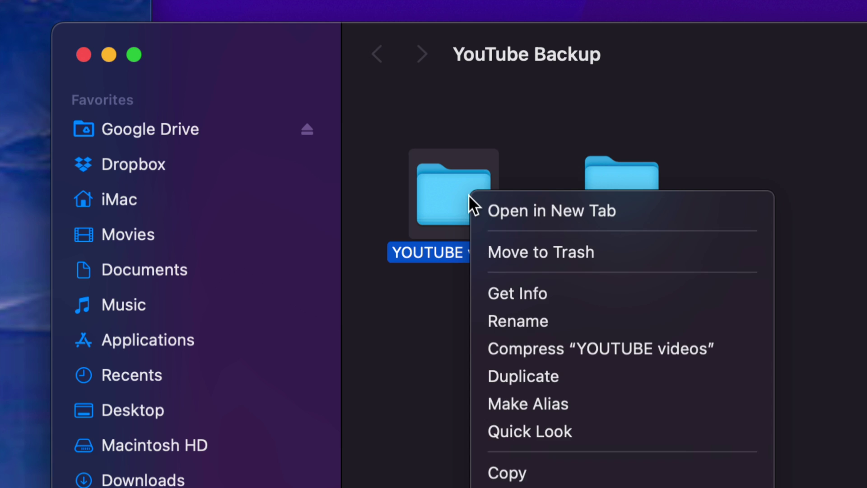
click(517, 293)
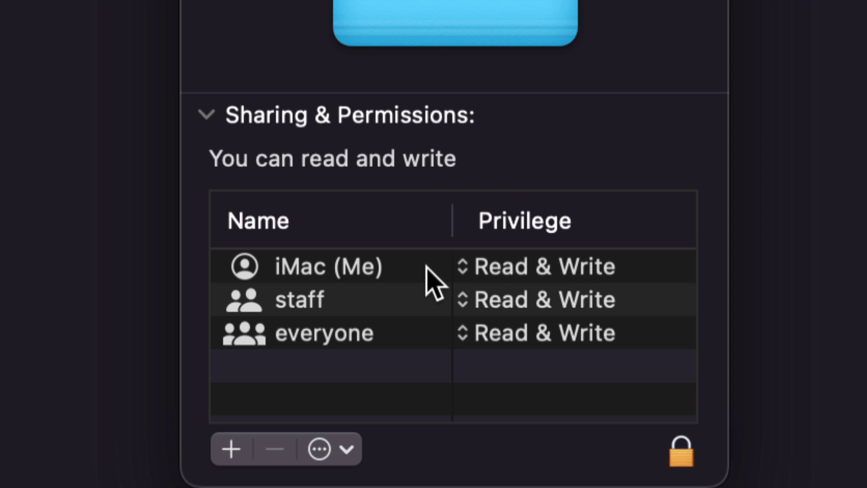
key(super+w)
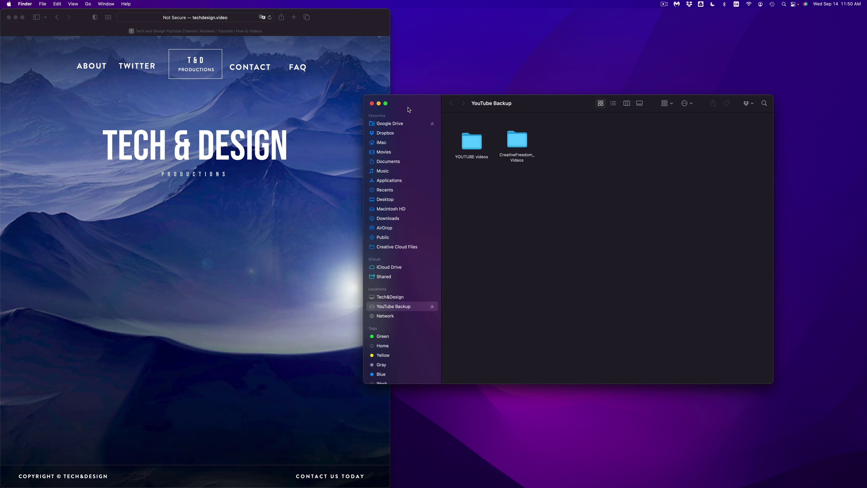
Close the drive window and search Spotlight for 'disk' to find Disk Utility.
click(372, 104)
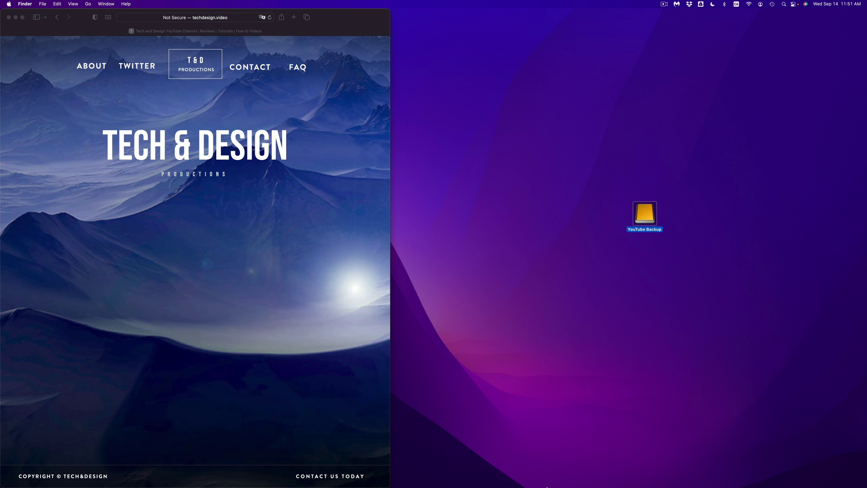
mouse_move(547, 487)
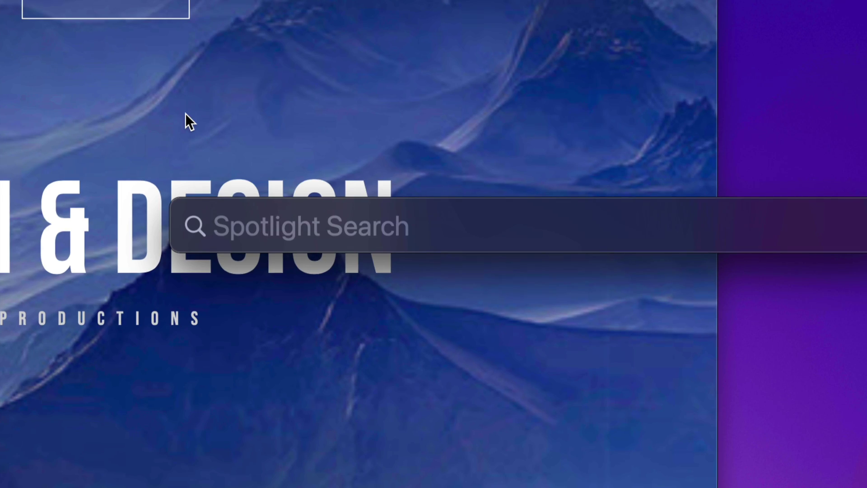
text(disk)
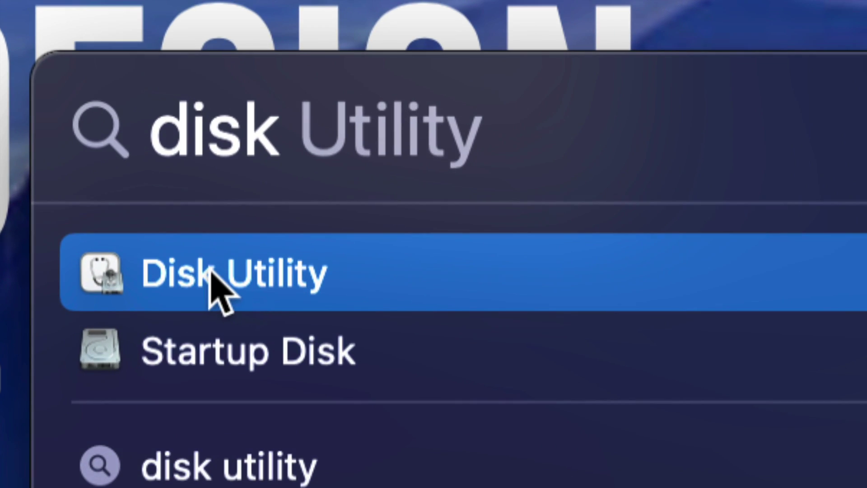
Launch Disk Utility, collapse the Internal drives, and select the 8 TB WD Elements disk.
click(250, 282)
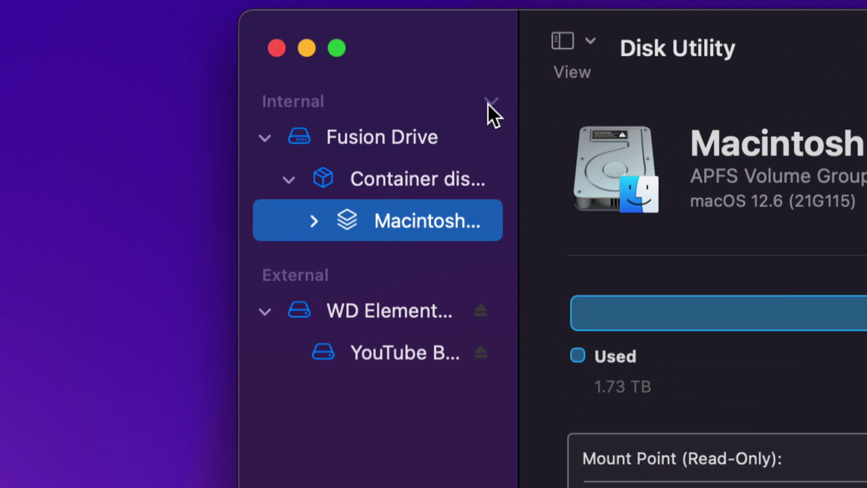
click(489, 102)
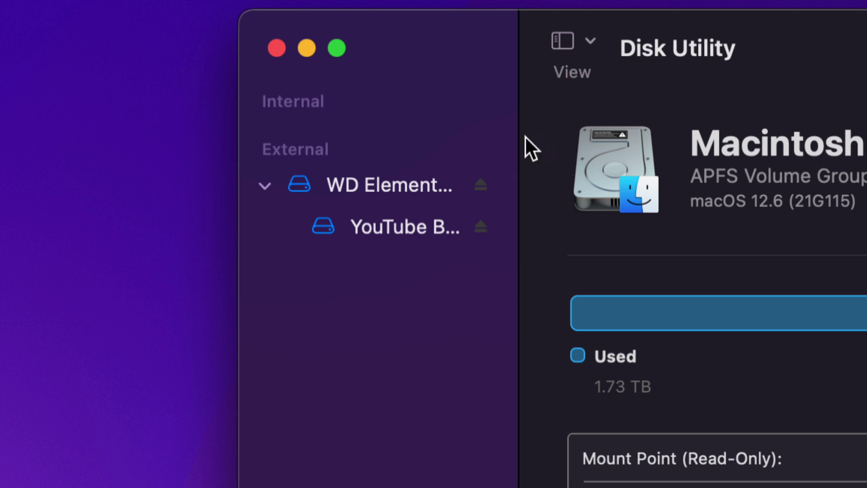
click(591, 42)
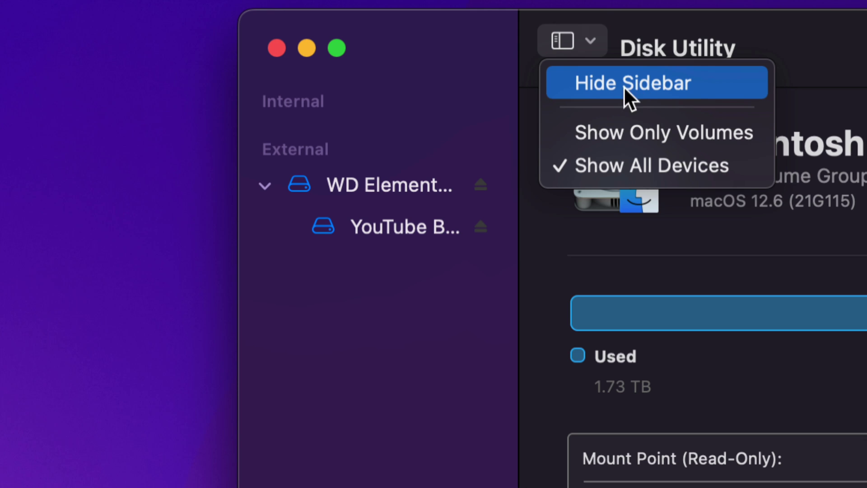
key(Escape)
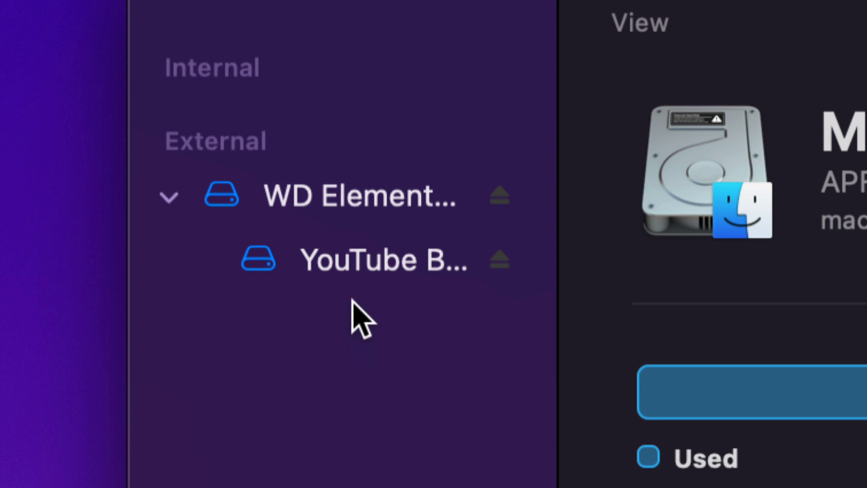
click(306, 196)
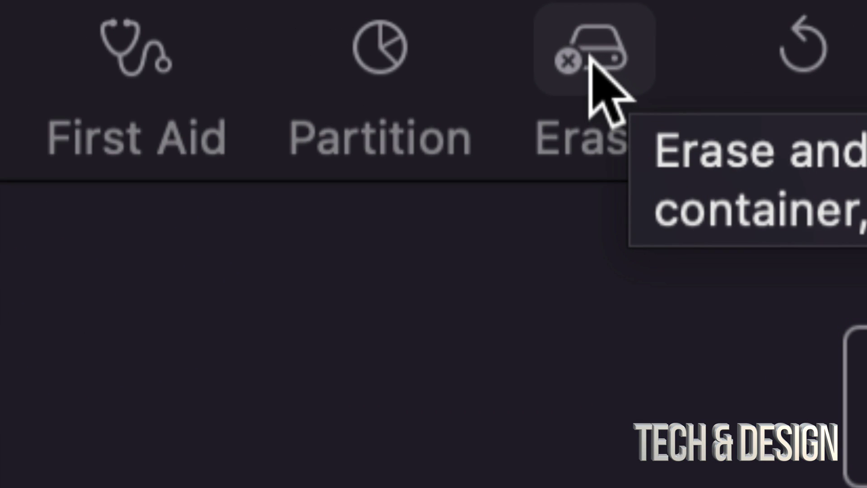
Start erasing the WD Elements drive, leaving the format on APFS.
click(589, 57)
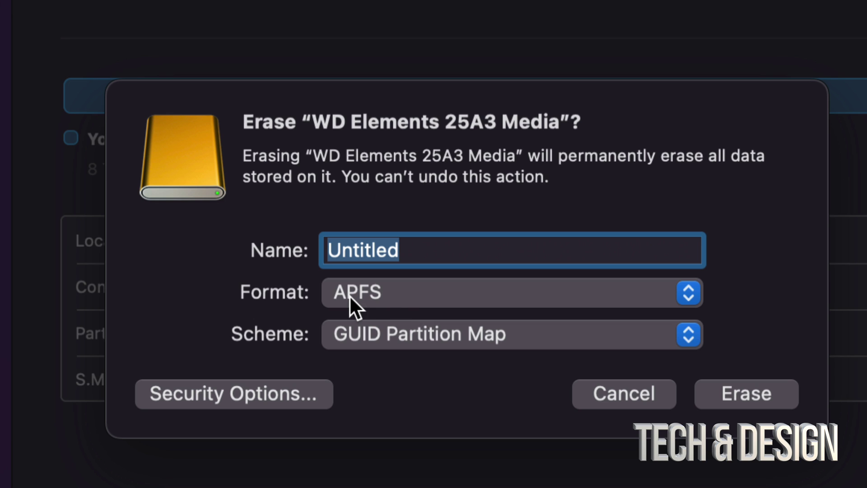
click(349, 295)
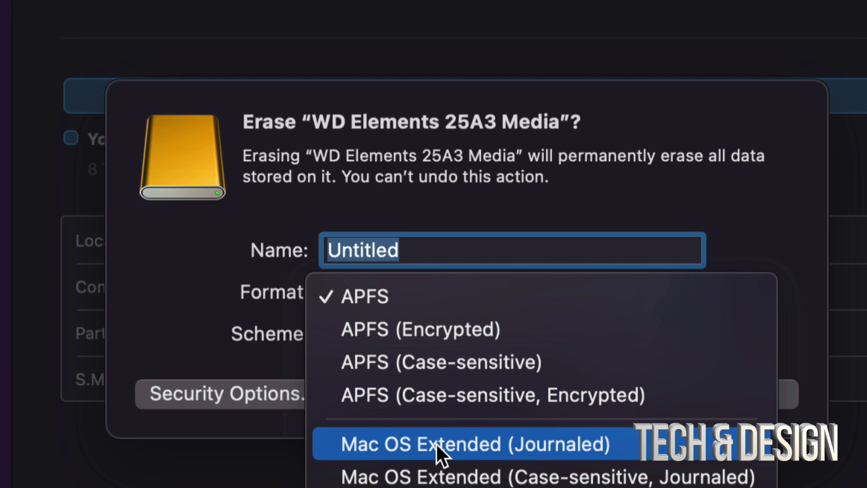
click(579, 452)
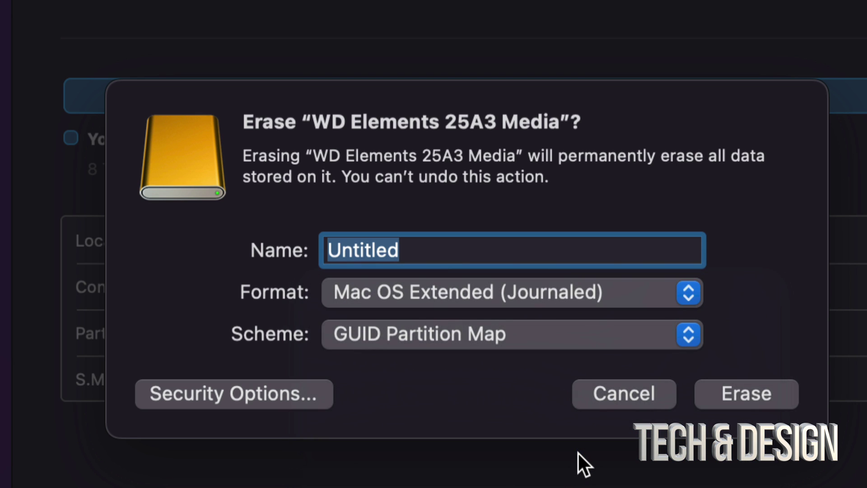
click(500, 293)
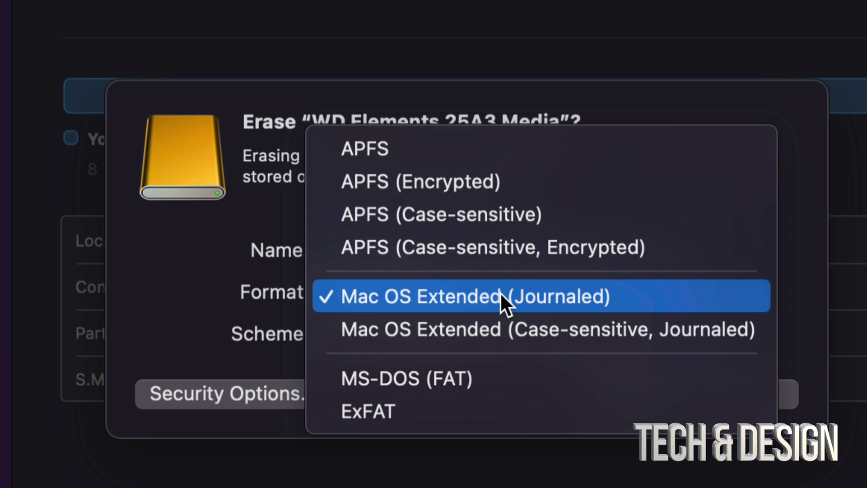
click(402, 155)
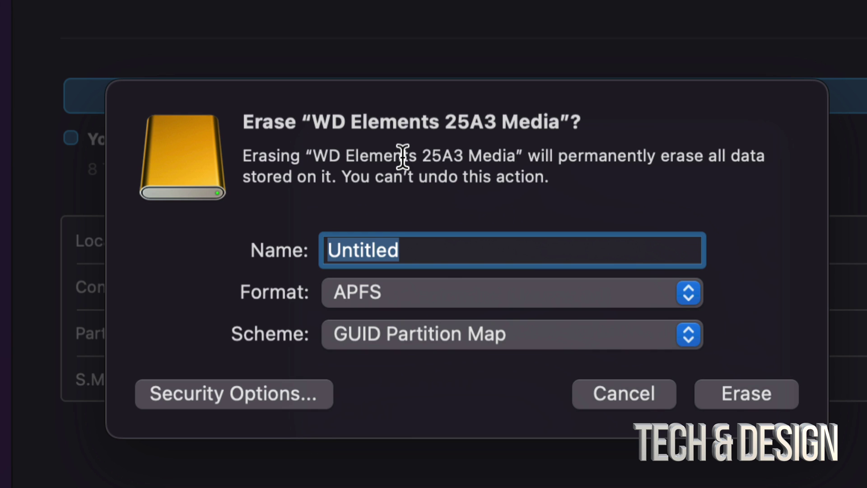
Choose the GUID Partition Map scheme and select the Untitled name field.
click(456, 341)
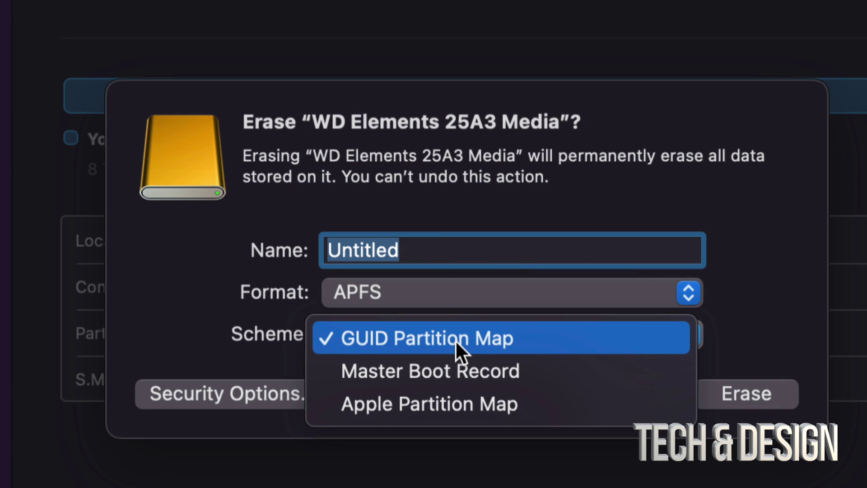
click(492, 343)
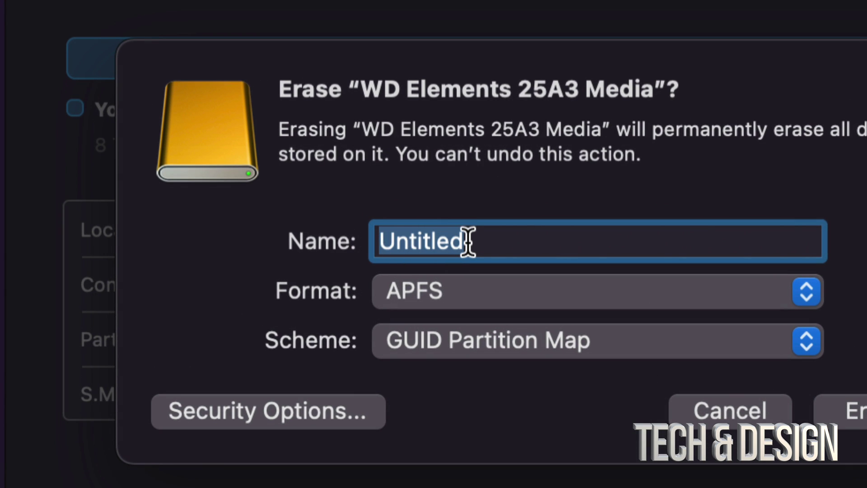
click(467, 242)
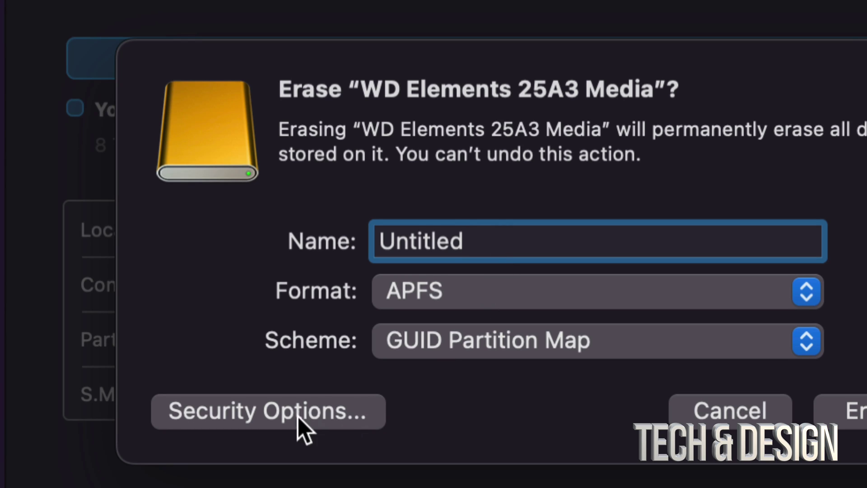
Set the secure erase level to 2-pass: random data followed by zeros.
click(325, 414)
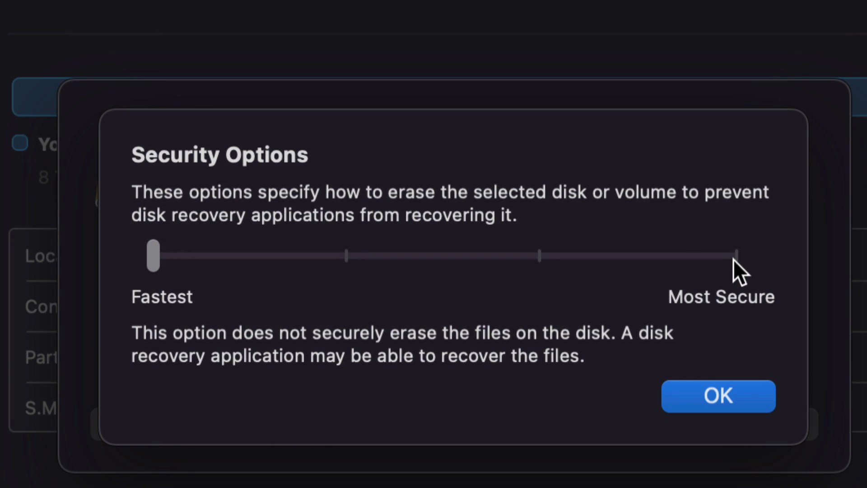
click(735, 257)
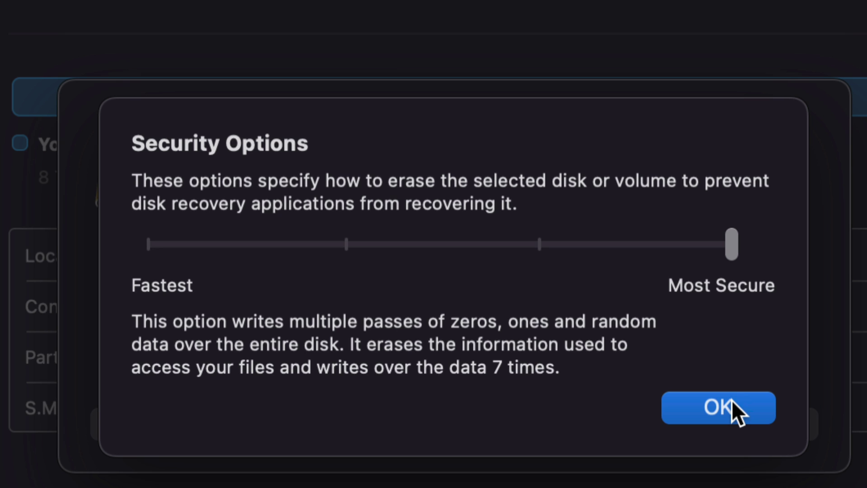
click(544, 246)
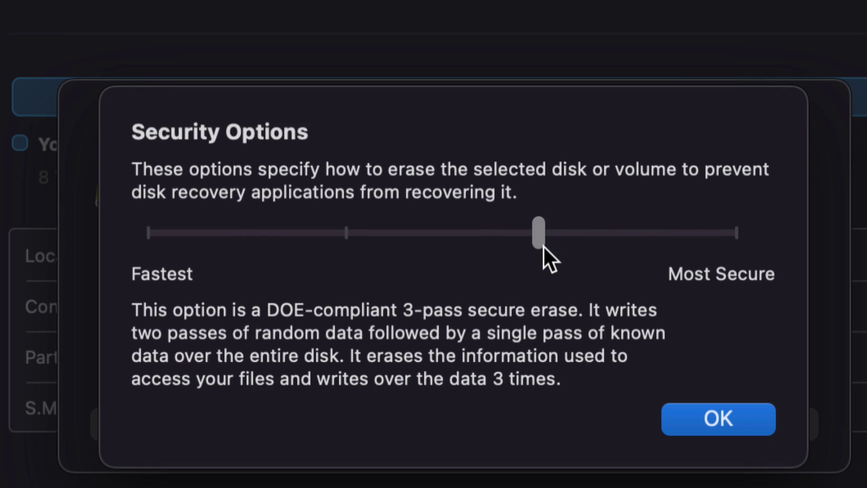
click(349, 231)
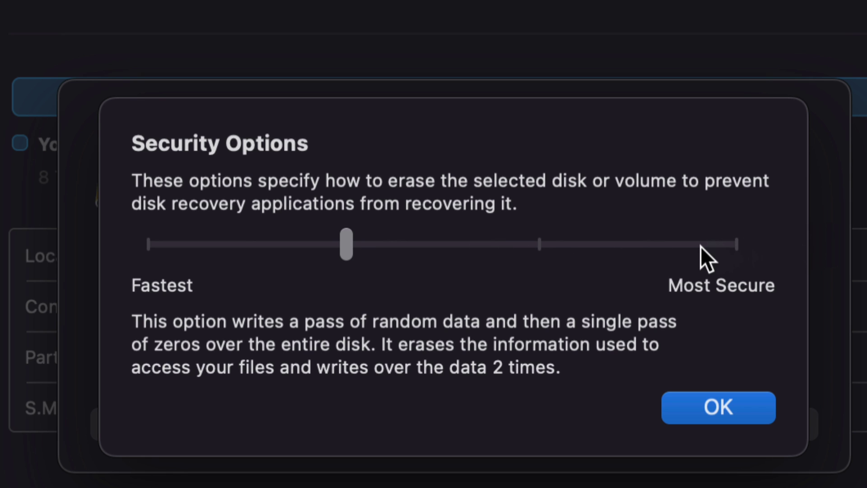
Compare the 2-pass and 7-pass security levels, then confirm the Fastest level.
click(149, 244)
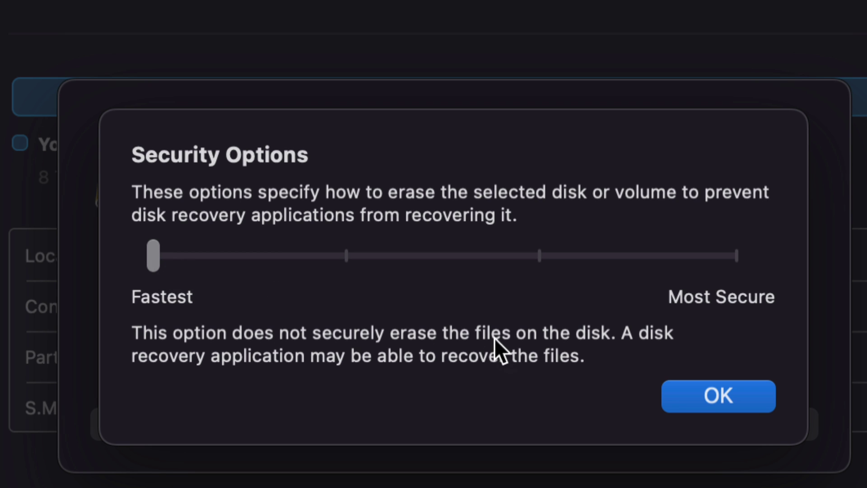
click(348, 255)
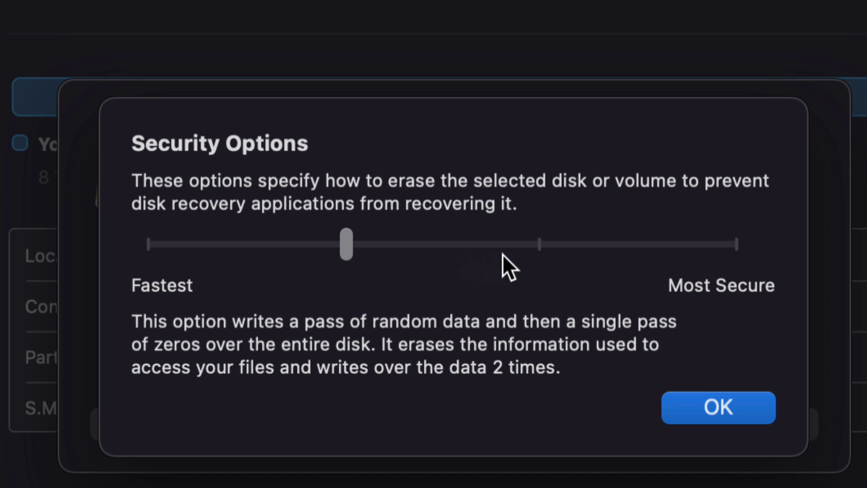
click(733, 245)
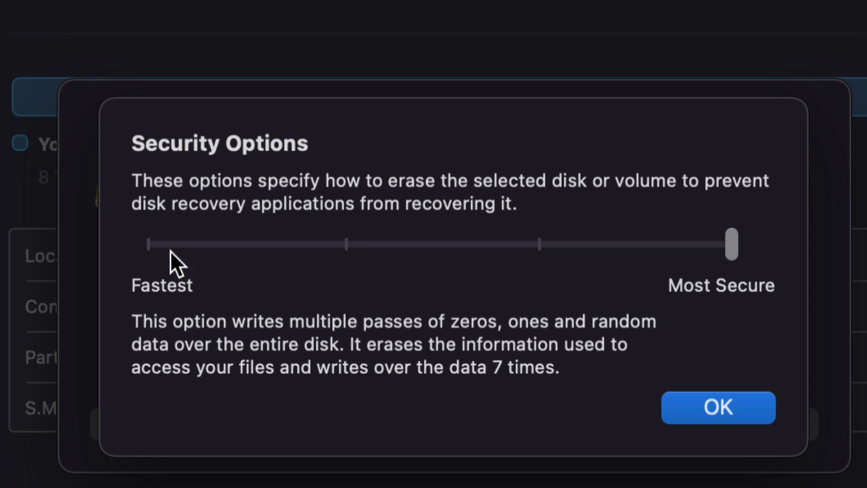
click(151, 244)
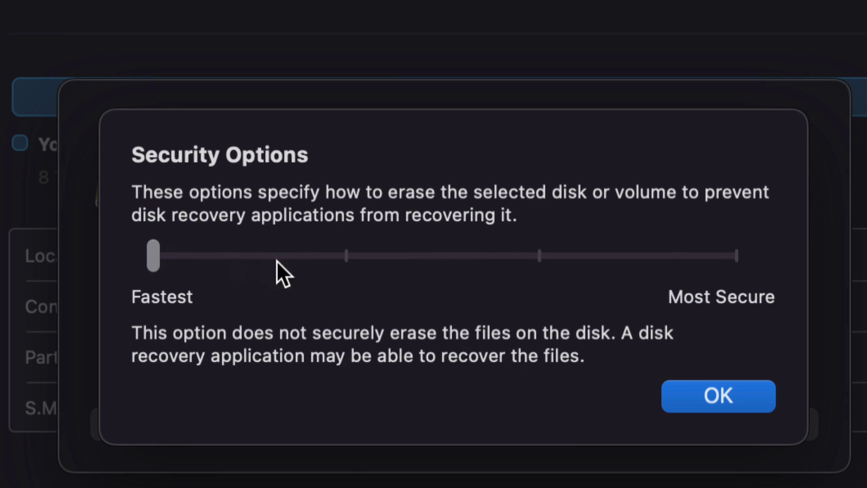
click(689, 391)
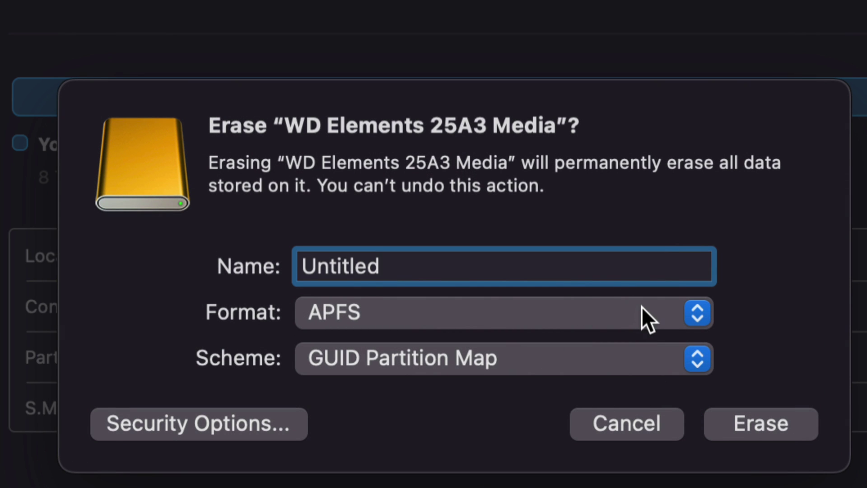
Switch the format to Mac OS Extended (Journaled) and erase the WD Elements drive.
click(554, 318)
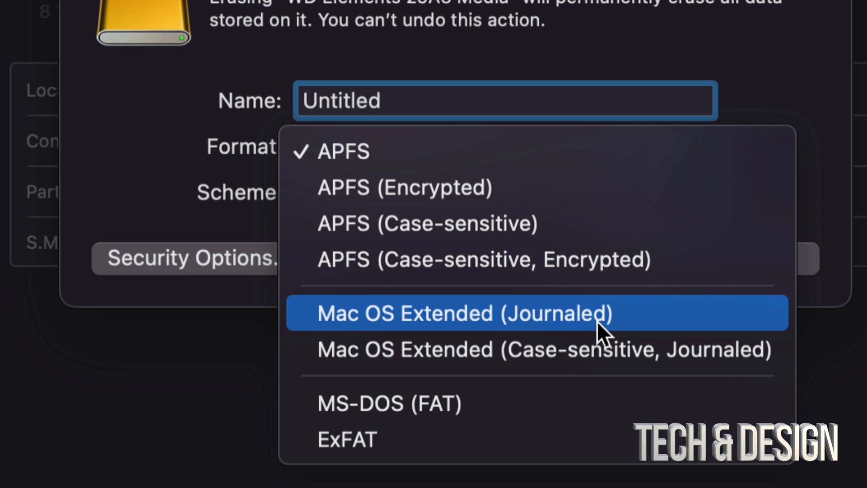
click(590, 318)
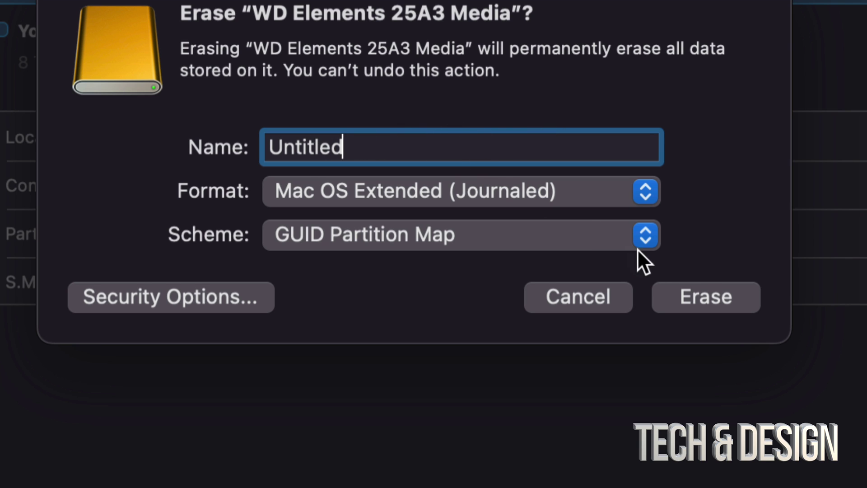
click(703, 296)
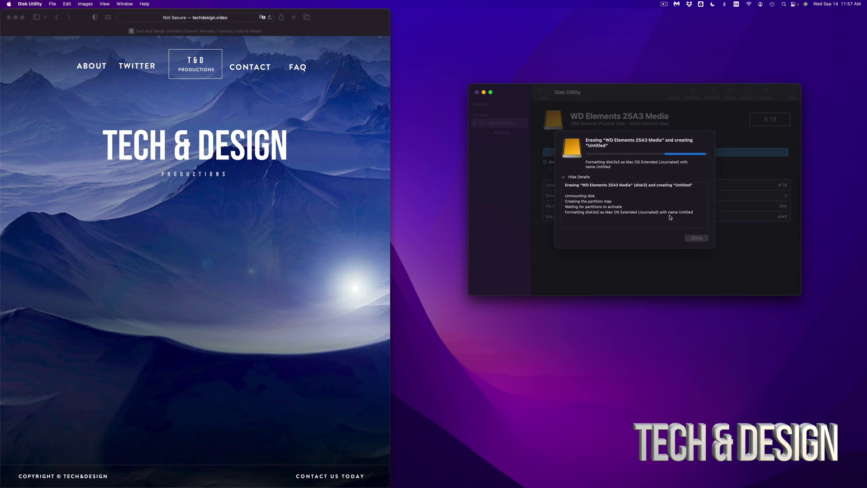
Finish the erase and view the Untitled volume: 1.49 GB used, 8 TB free.
drag(642, 90, 602, 80)
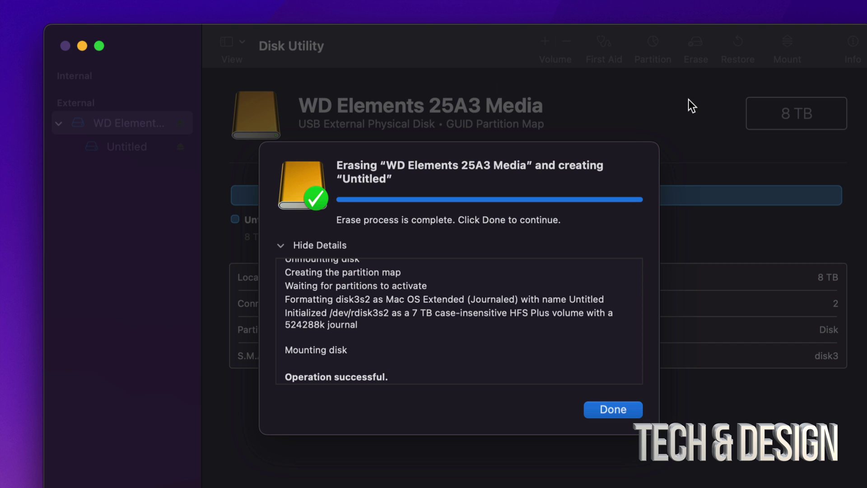
click(612, 410)
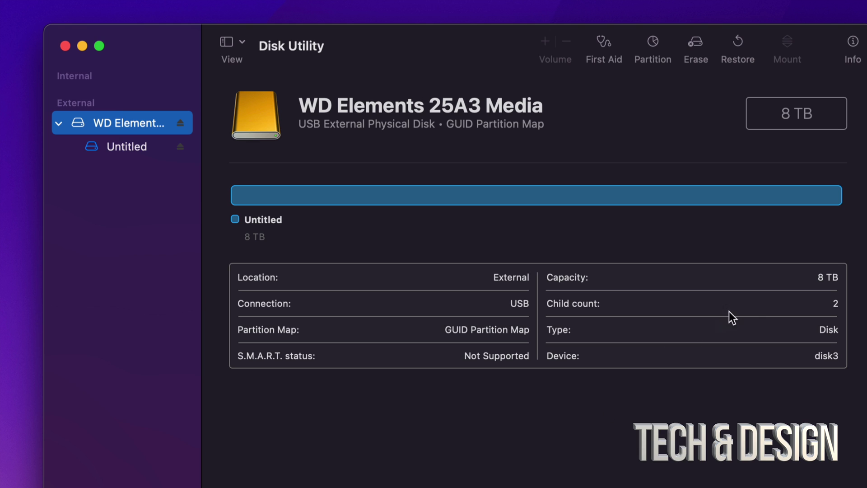
click(123, 145)
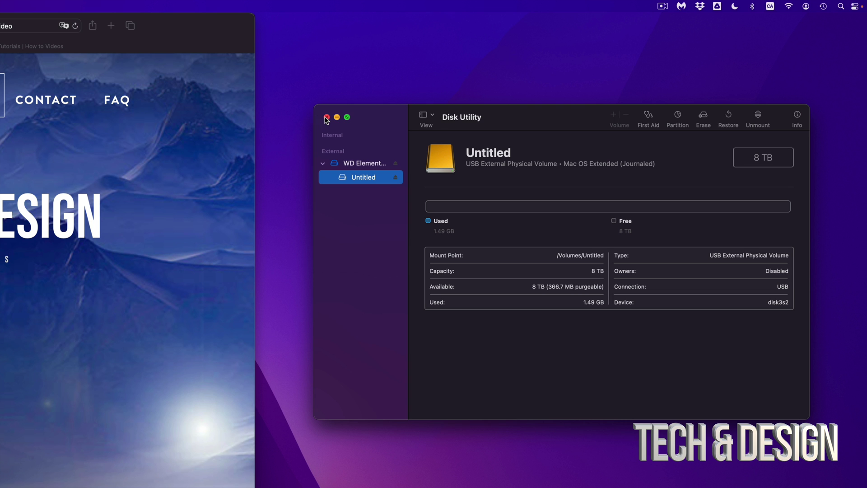
Quit Disk Utility, place the Untitled icon mid-desktop, and confirm the drive is empty.
click(66, 46)
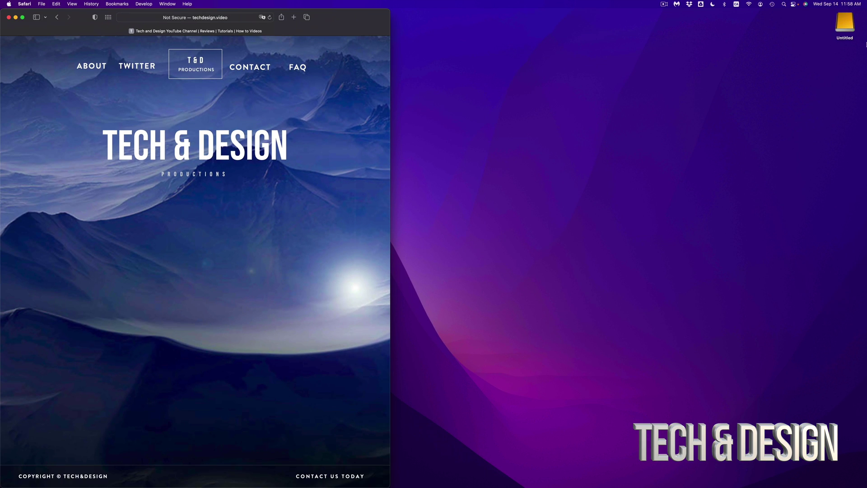
drag(845, 24, 632, 197)
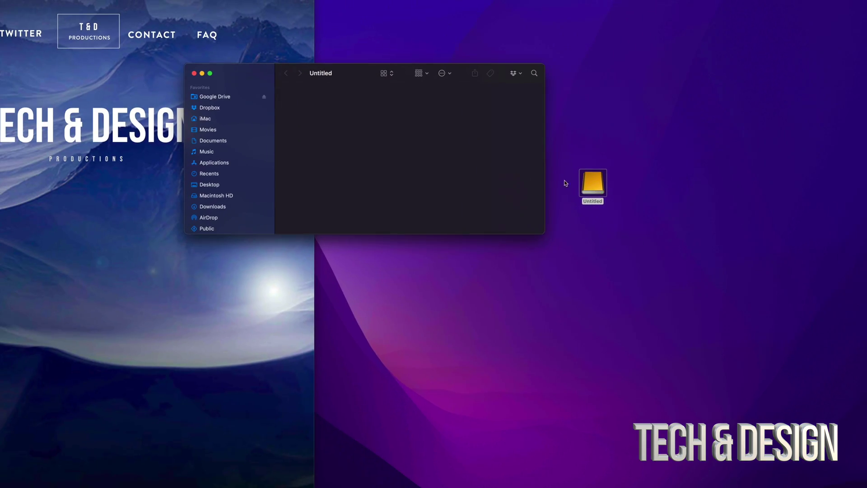
drag(351, 73, 535, 197)
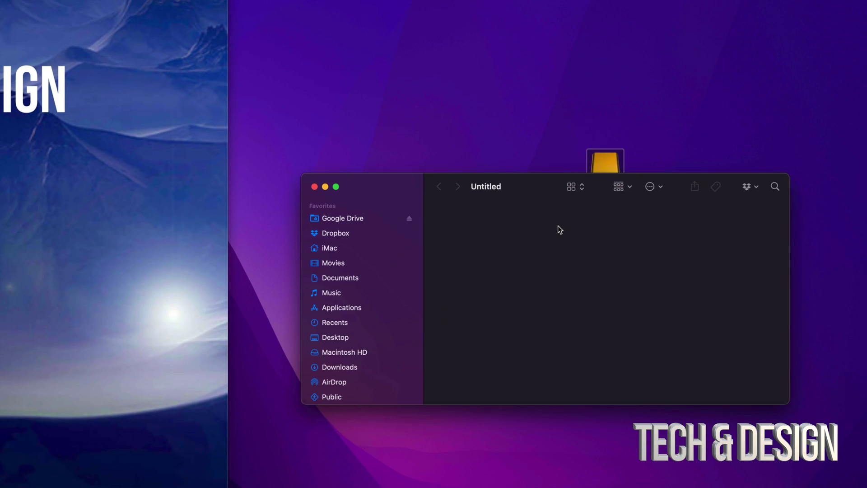
drag(538, 183, 513, 172)
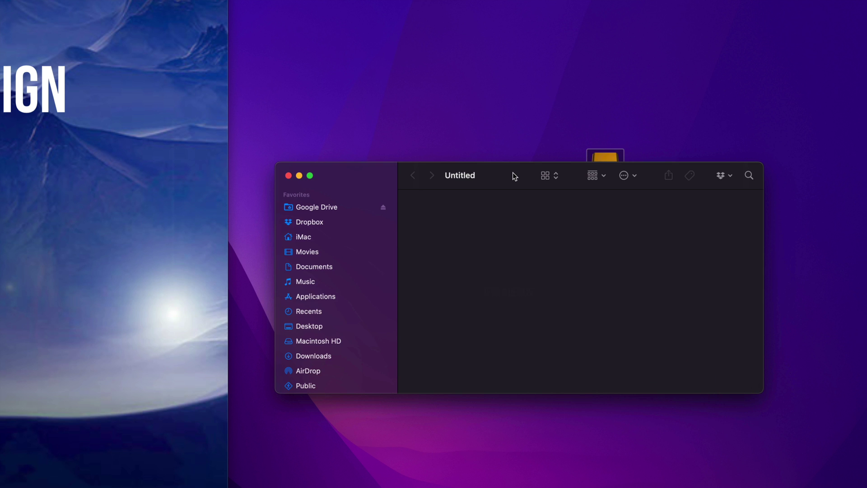
click(289, 175)
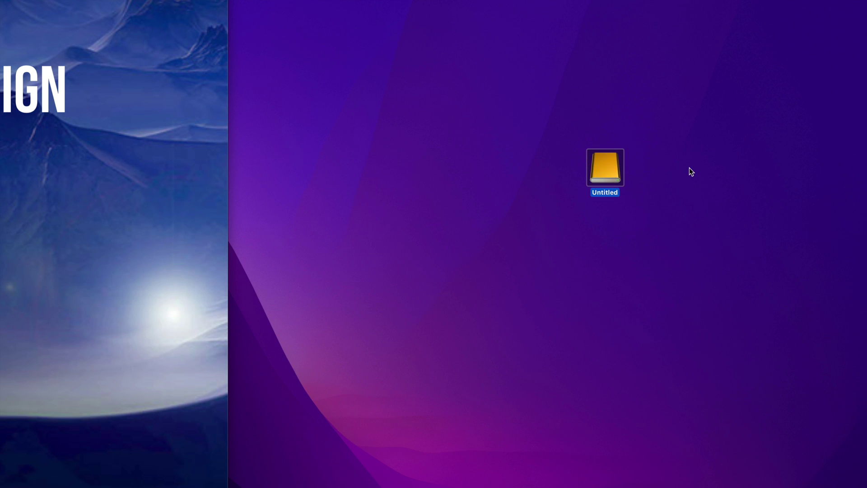
click(706, 132)
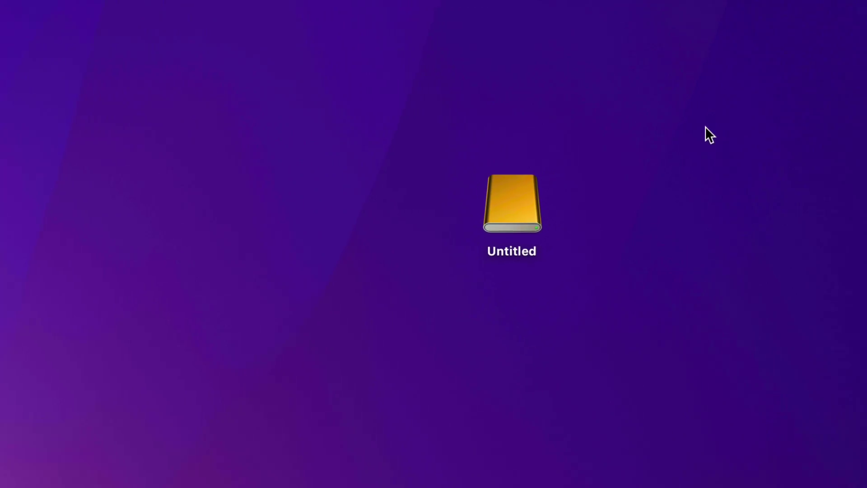